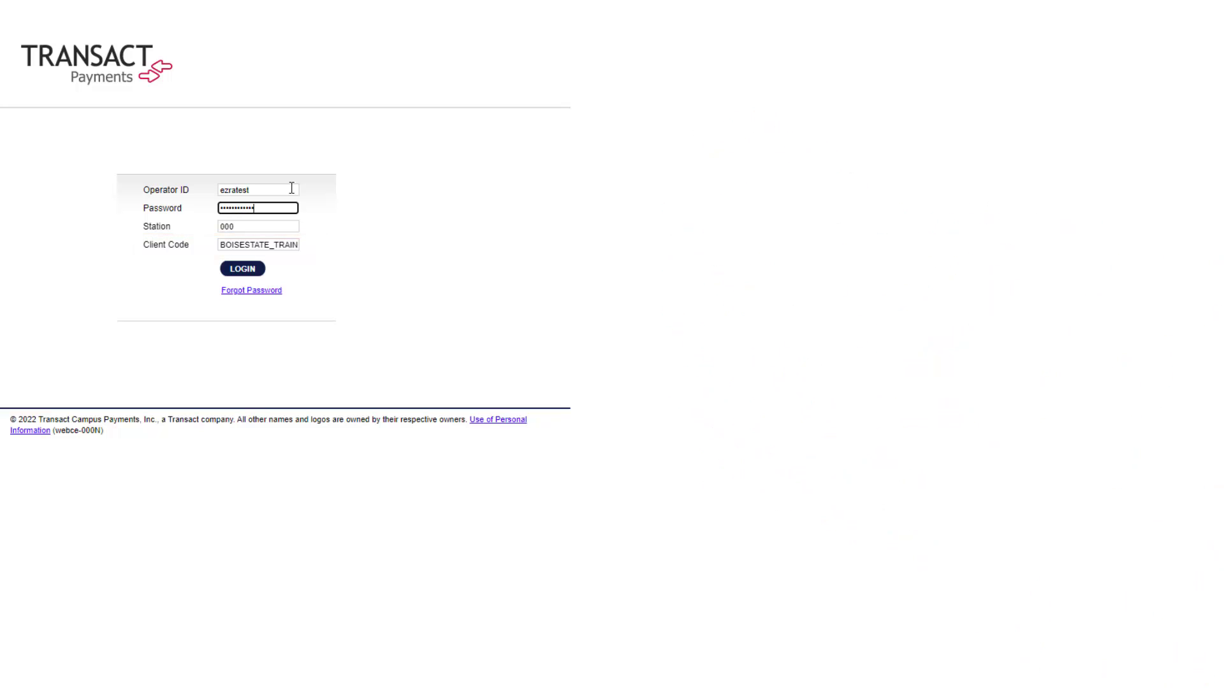
- Sign in with the Operator ID and run the Daily Paid Item Report from the Reports list
key("Return")
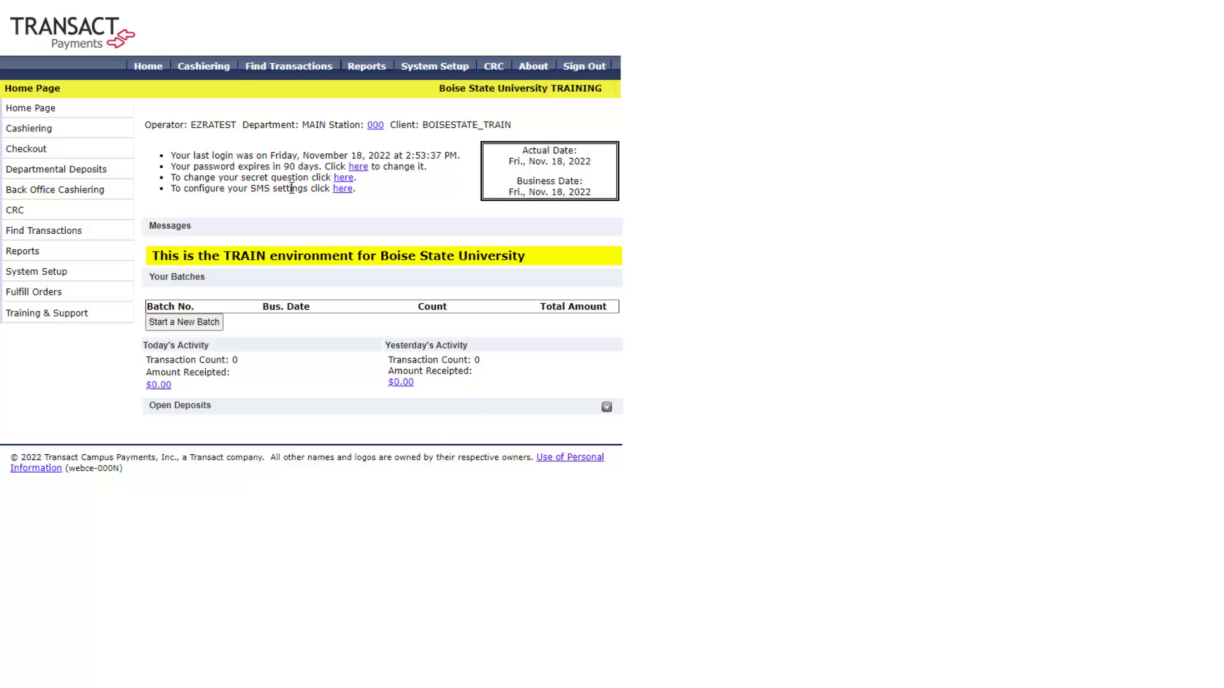
left_click(357, 80)
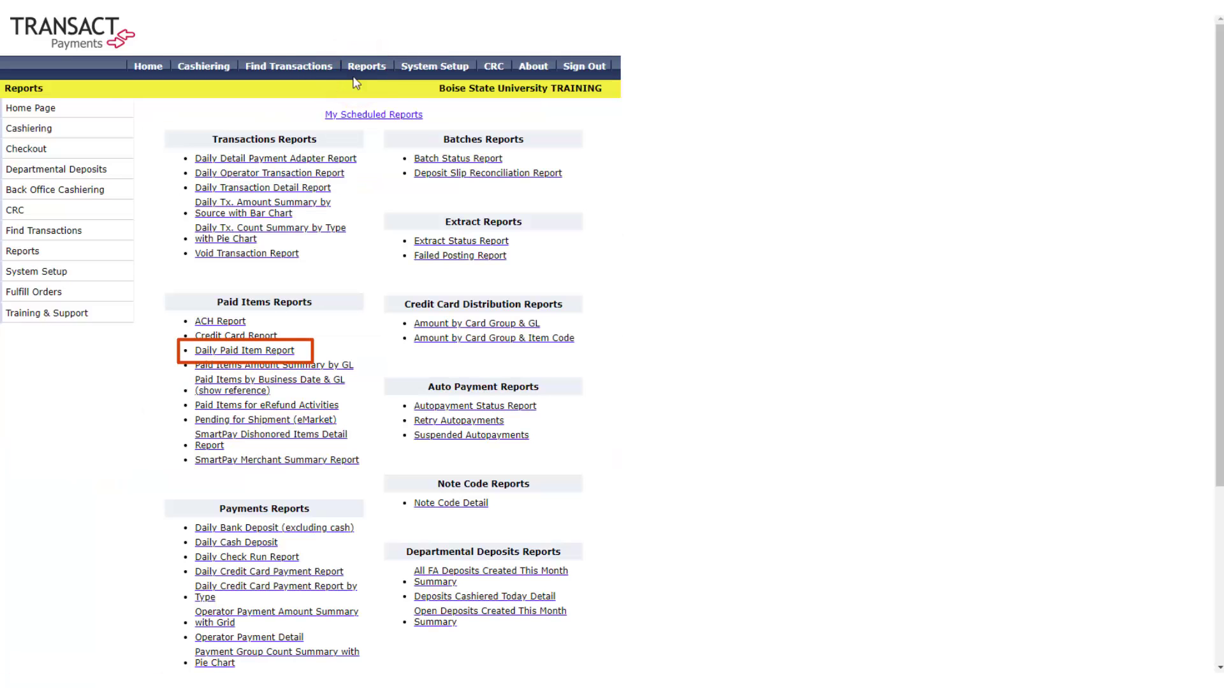
left_click(247, 355)
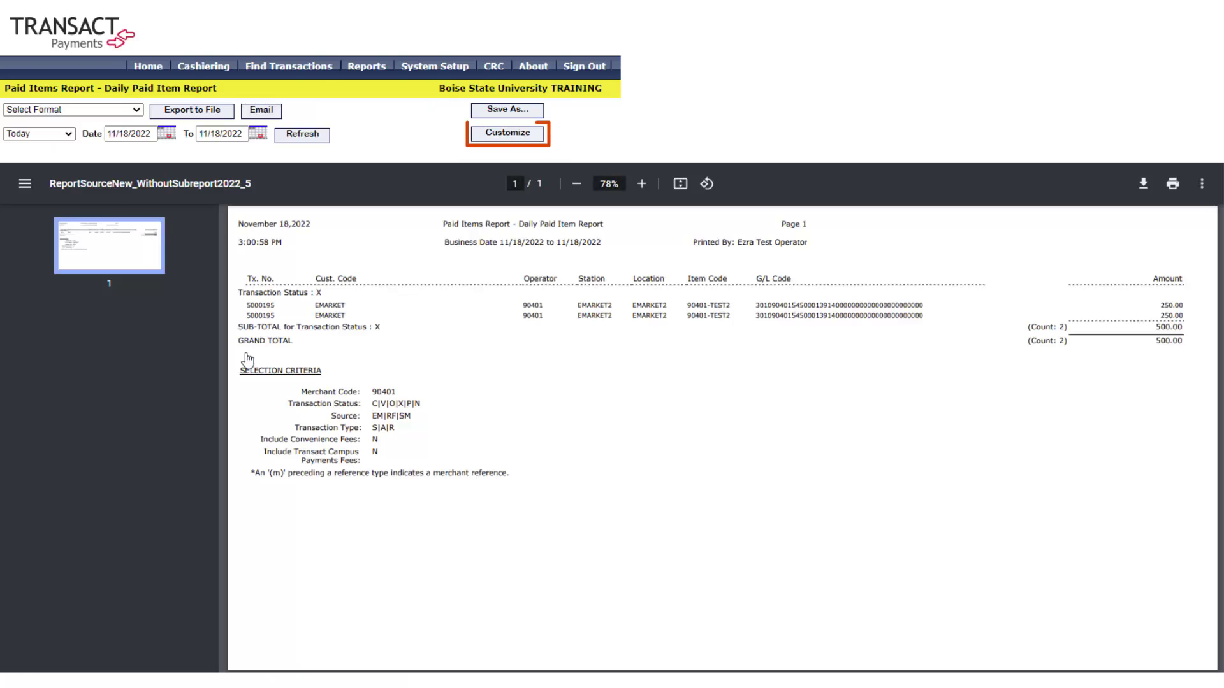
- Customize the report and set its Duration to Last 30 Days
left_click(516, 133)
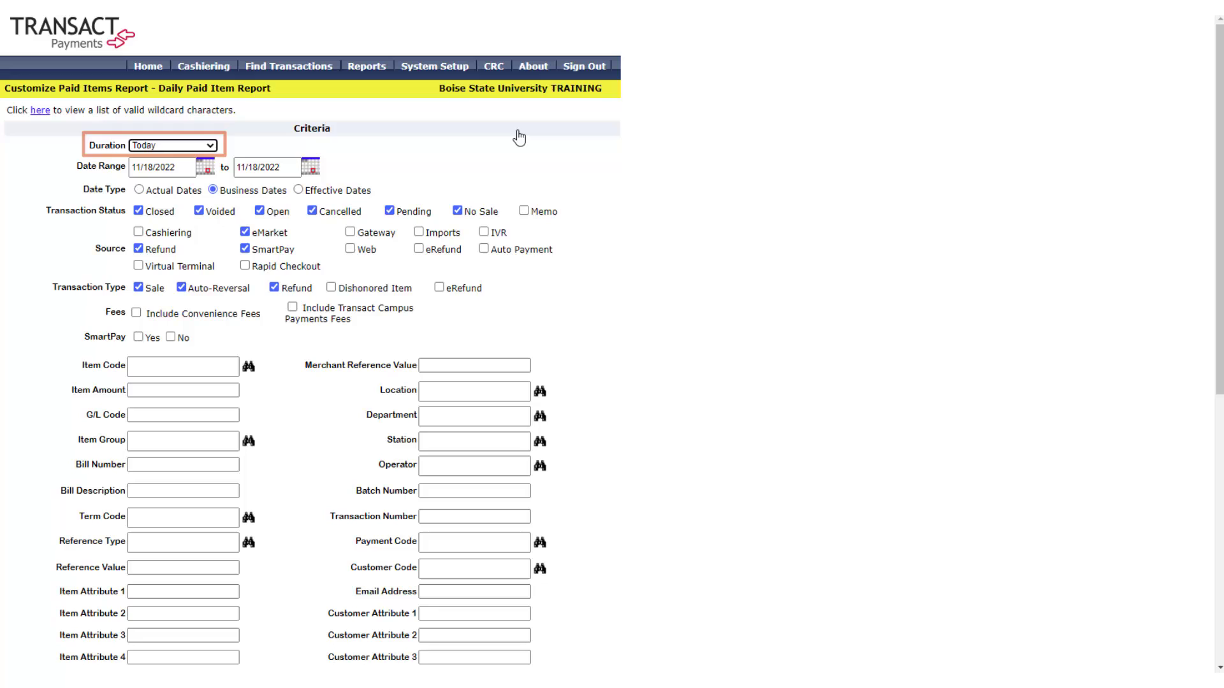
left_click(184, 146)
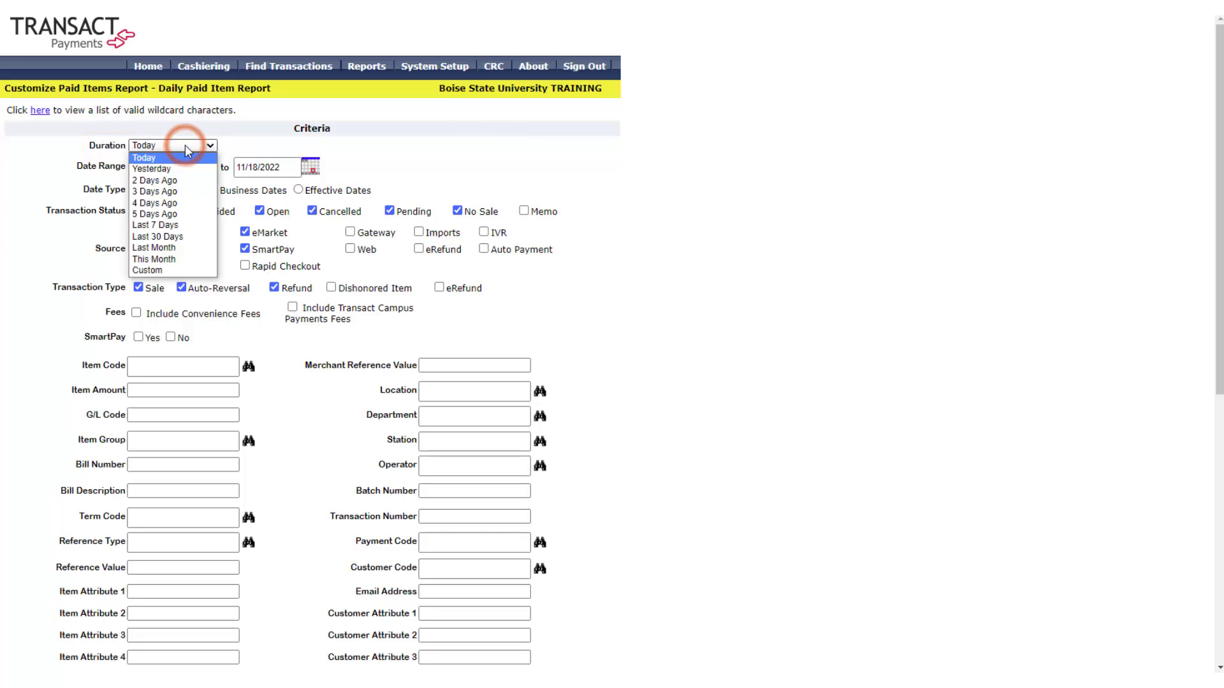
left_click(177, 236)
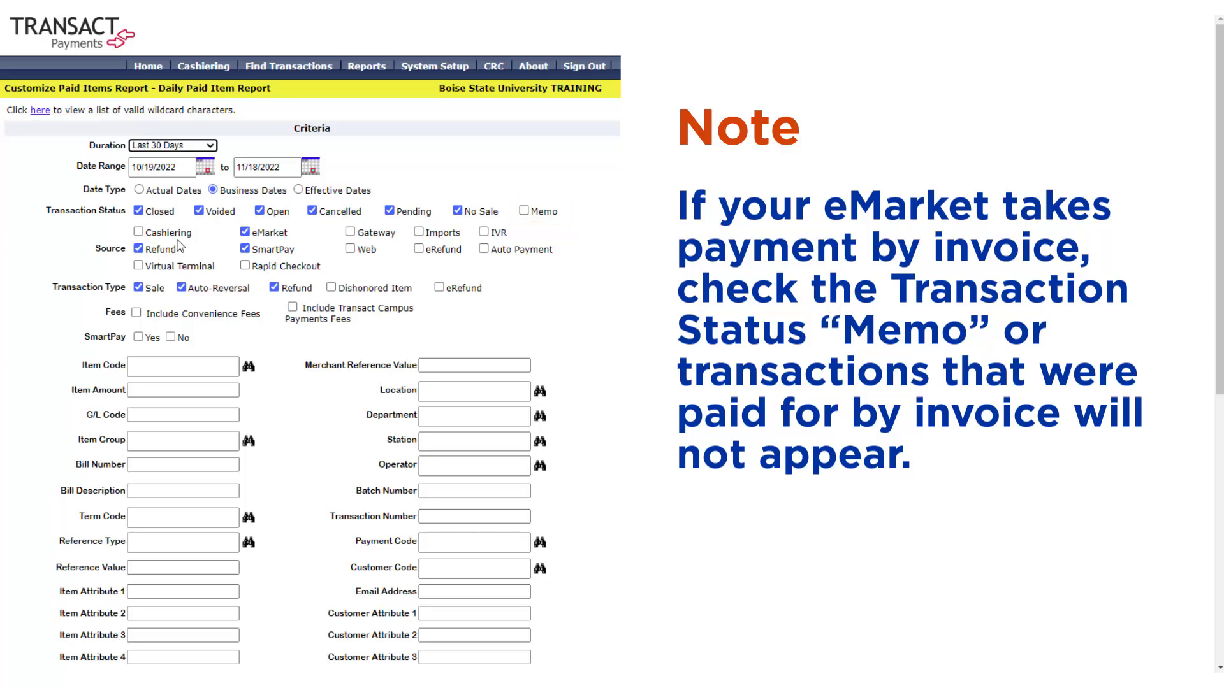
scroll(179, 247, "down", 1)
scroll(179, 243, "down", 4)
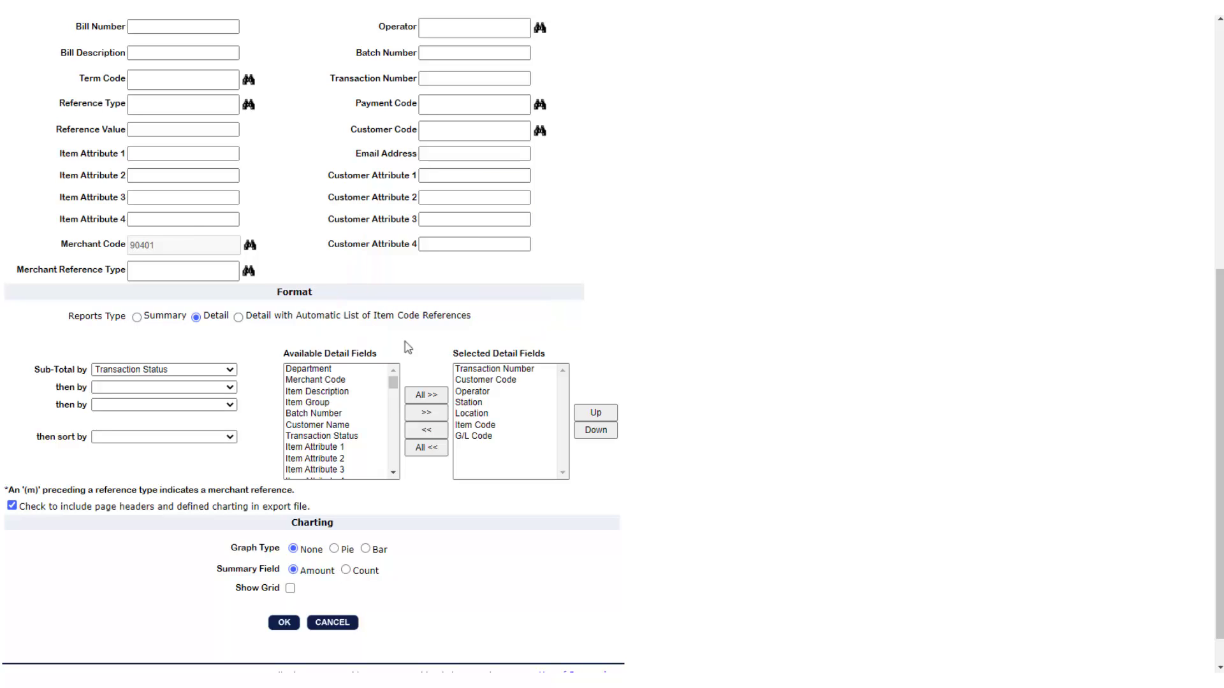
- Remove Customer Code, Operator, Station, Location and G/L Code from Selected Detail Fields
left_click(492, 382)
left_click(426, 432)
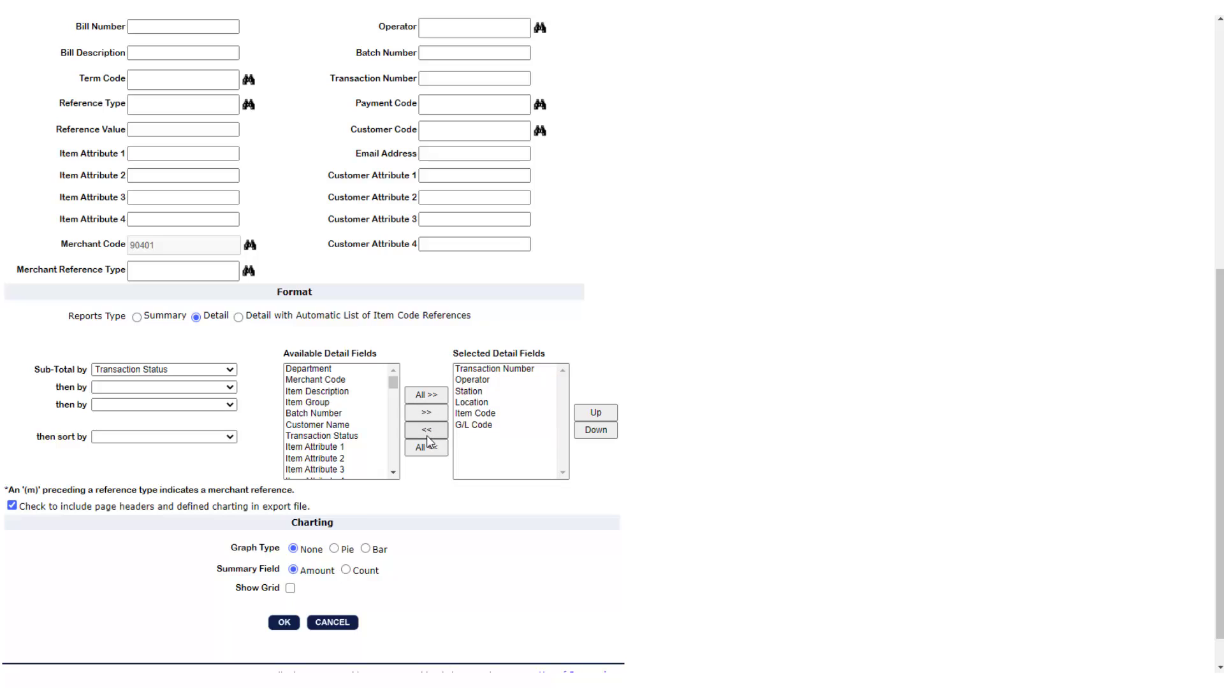
left_click(478, 386)
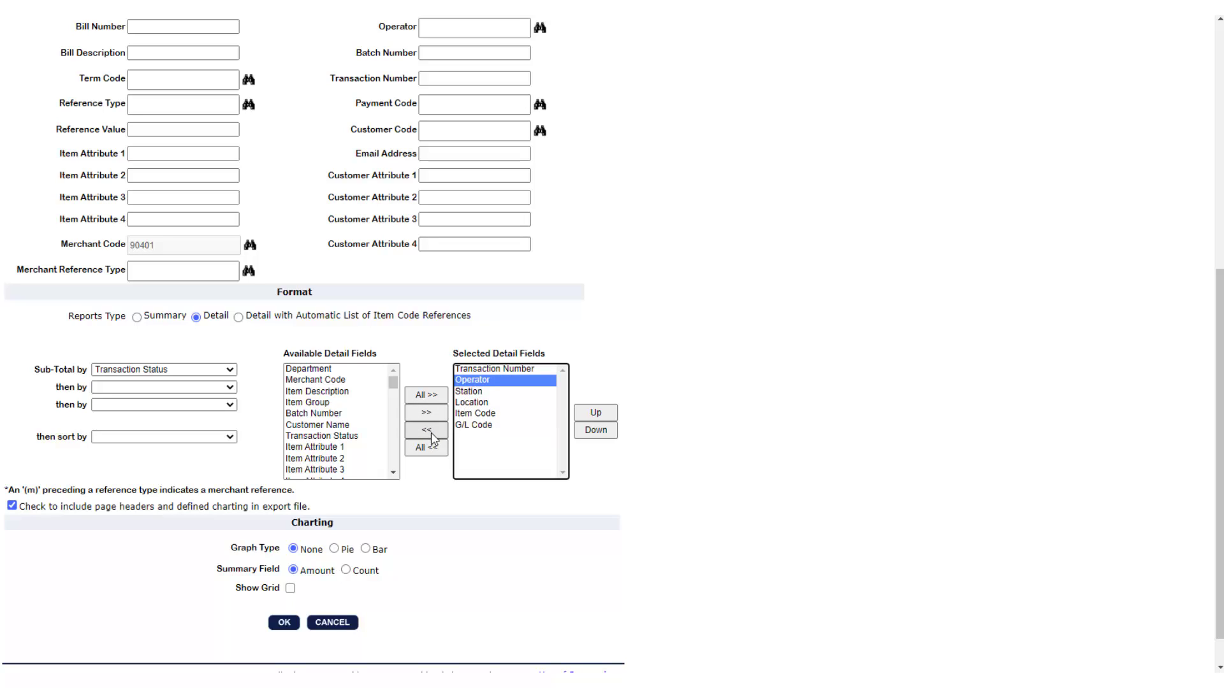
left_click(426, 431)
left_click(476, 383)
left_click(427, 431)
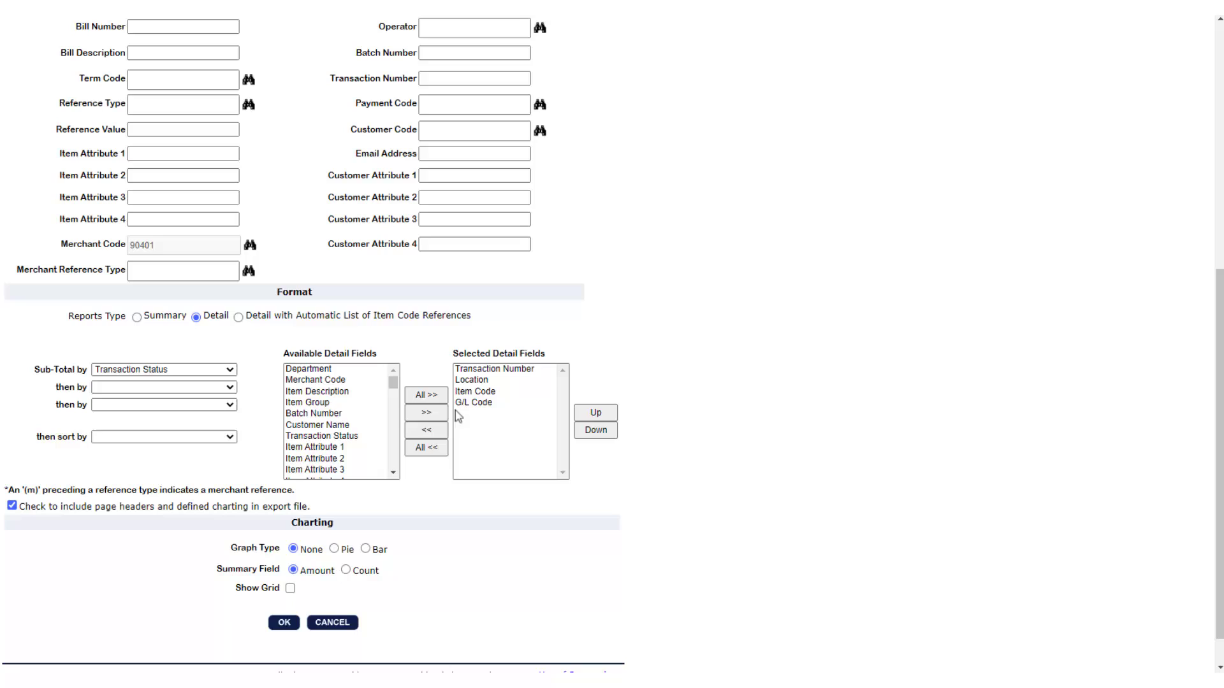
left_click(479, 382)
left_click(442, 433)
left_click(479, 392)
left_click(421, 437)
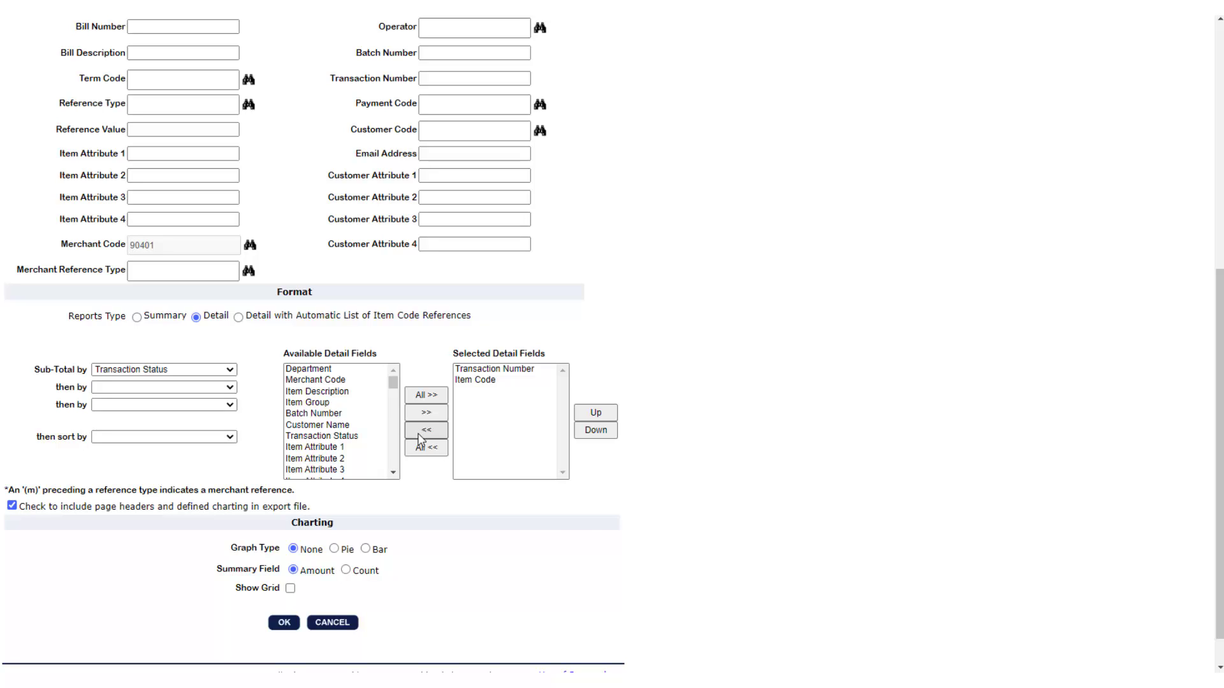
left_click_drag(393, 382, 394, 463)
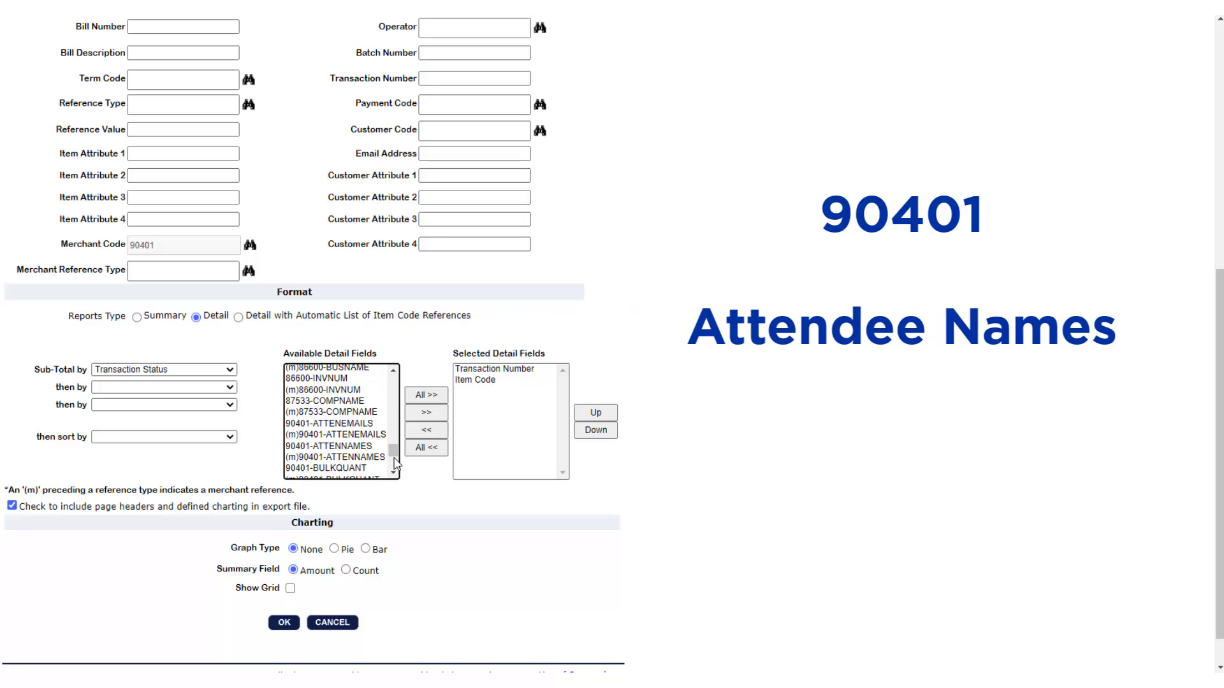
- Move 90401-ATTENNAMES from Available to Selected Detail Fields
left_click(361, 448)
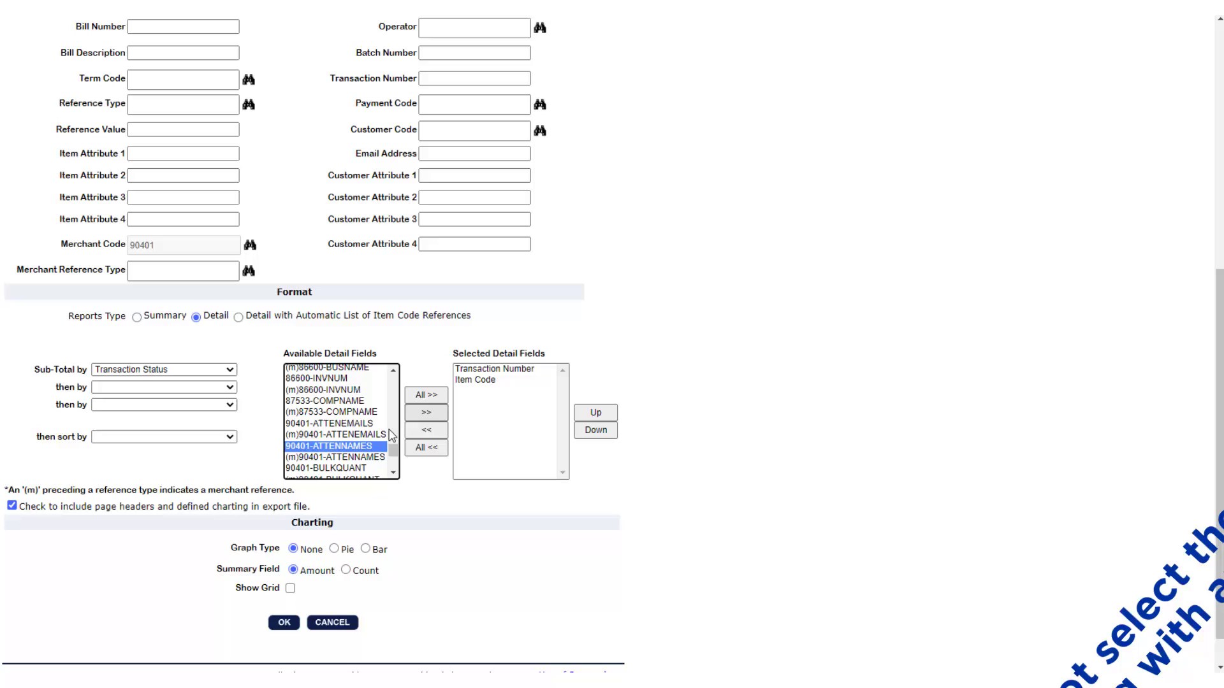
left_click(417, 413)
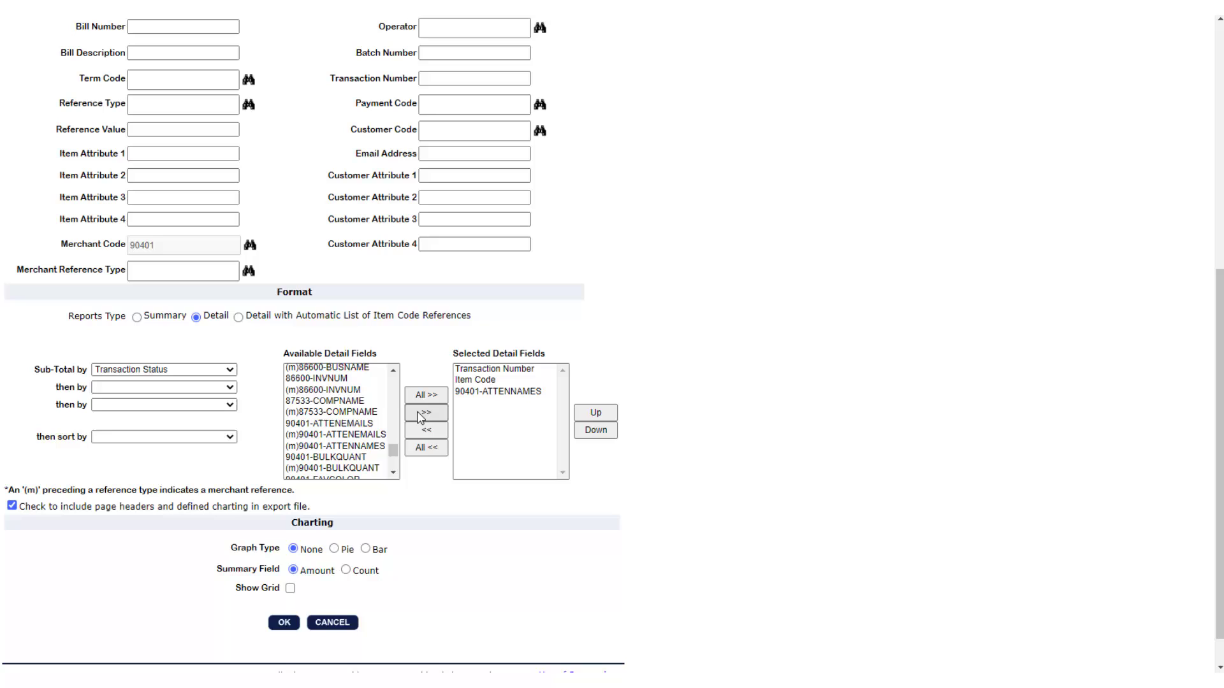
- Apply the settings and save the report as personal report 'Test for Video'
left_click(286, 624)
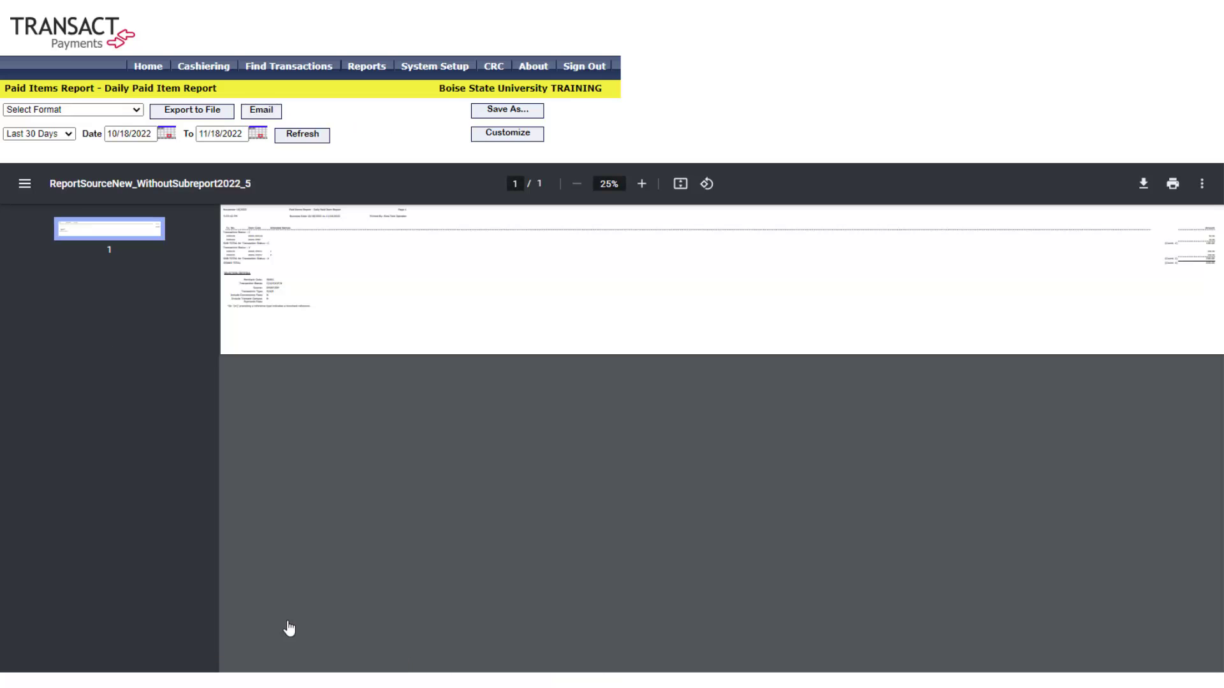
left_click(491, 111)
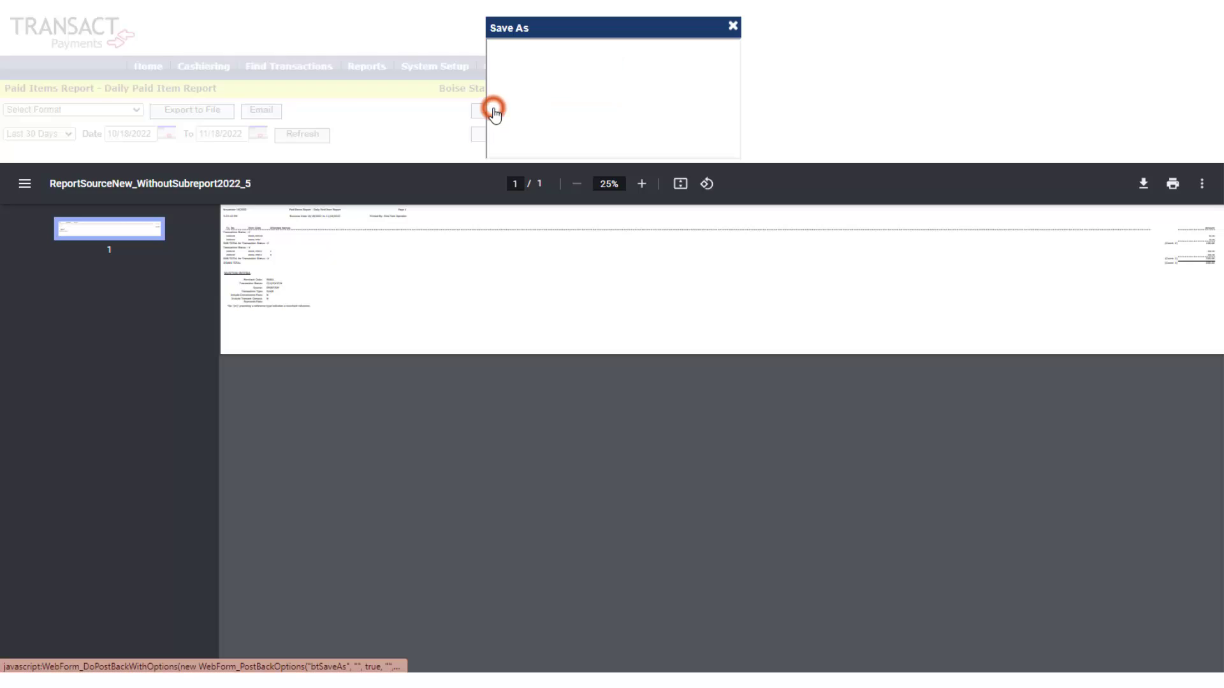
triple_click(606, 98)
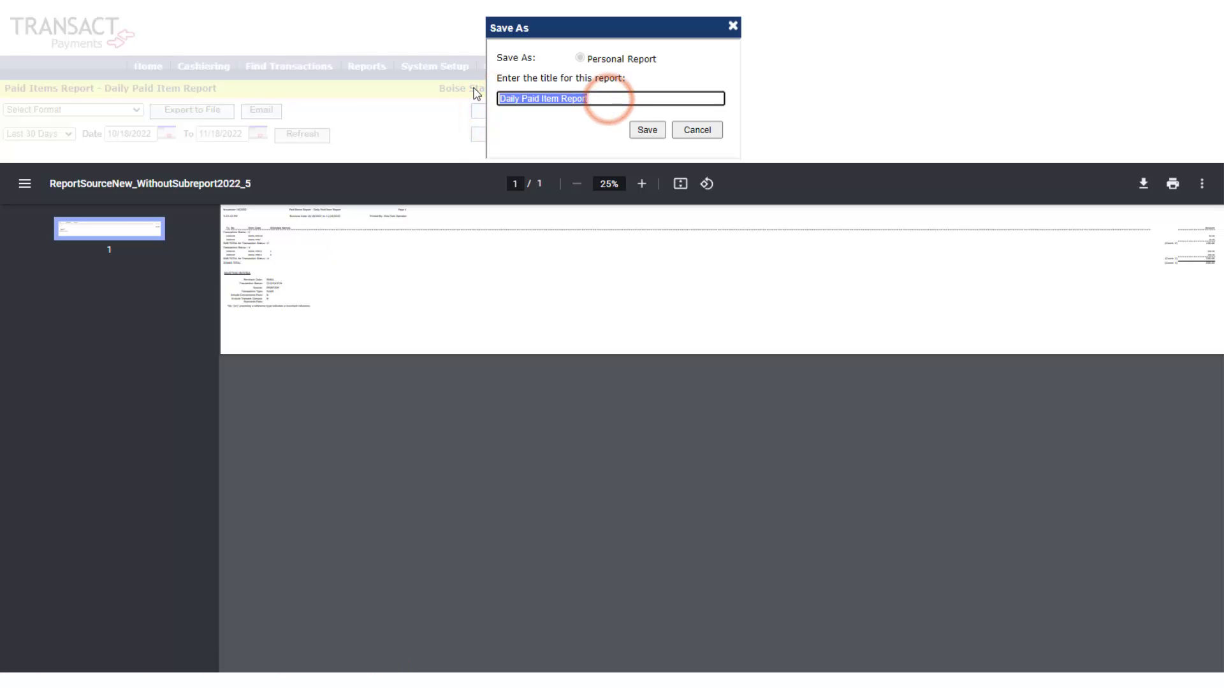
type("Test for Video")
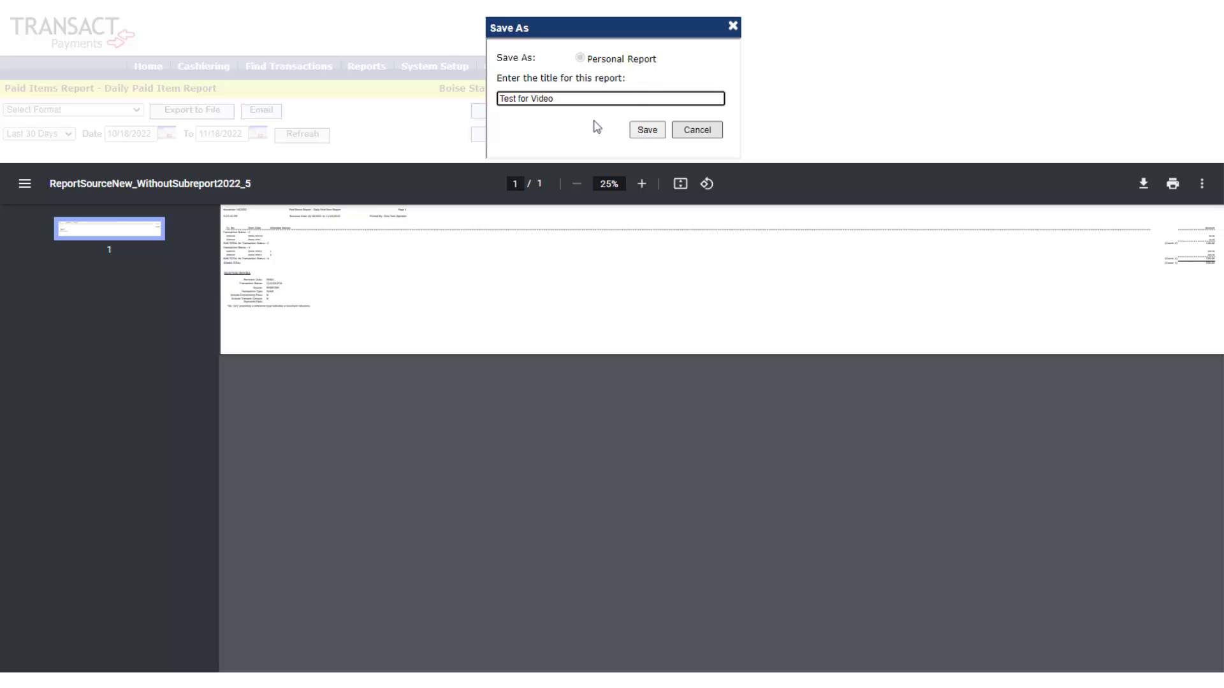
left_click(648, 131)
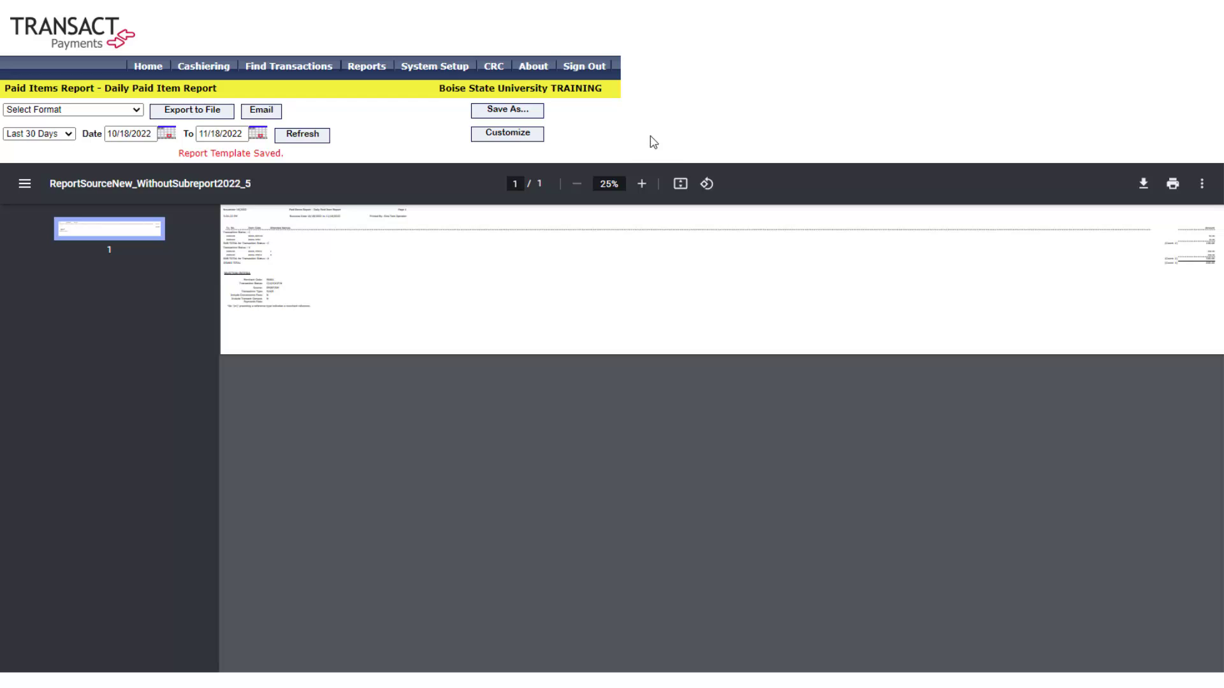
- Export the 'Test for Video' personal report as Comma Delimited (.csv)
left_click(380, 65)
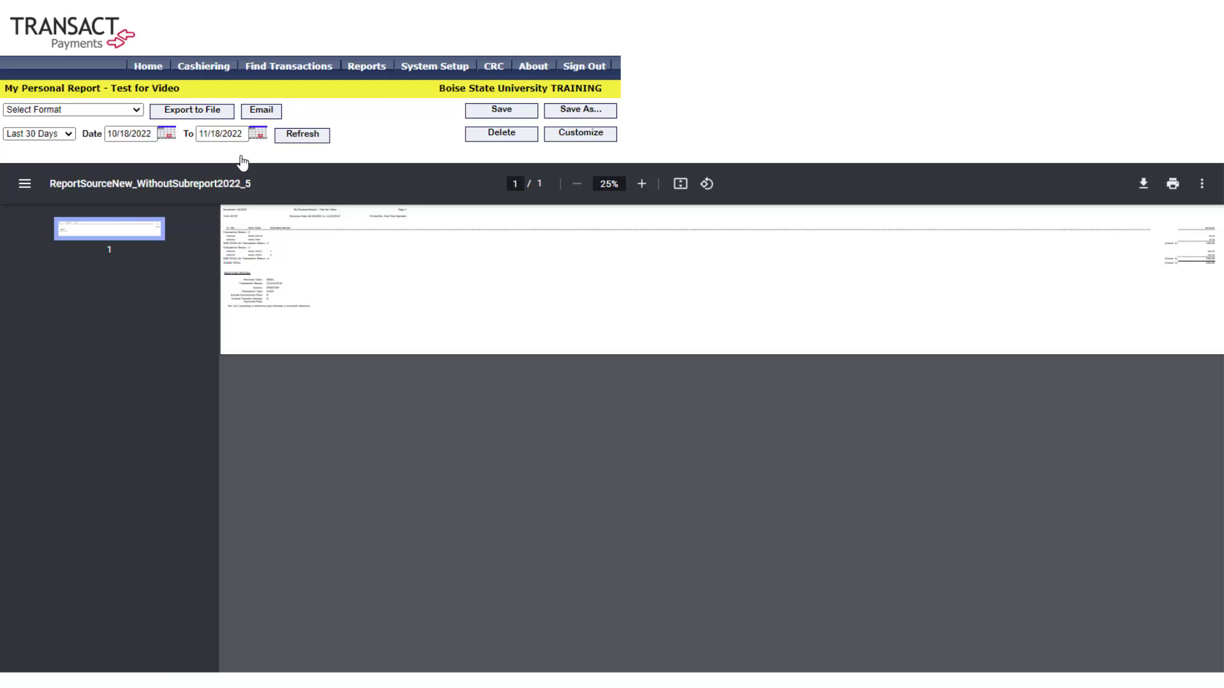
left_click(96, 109)
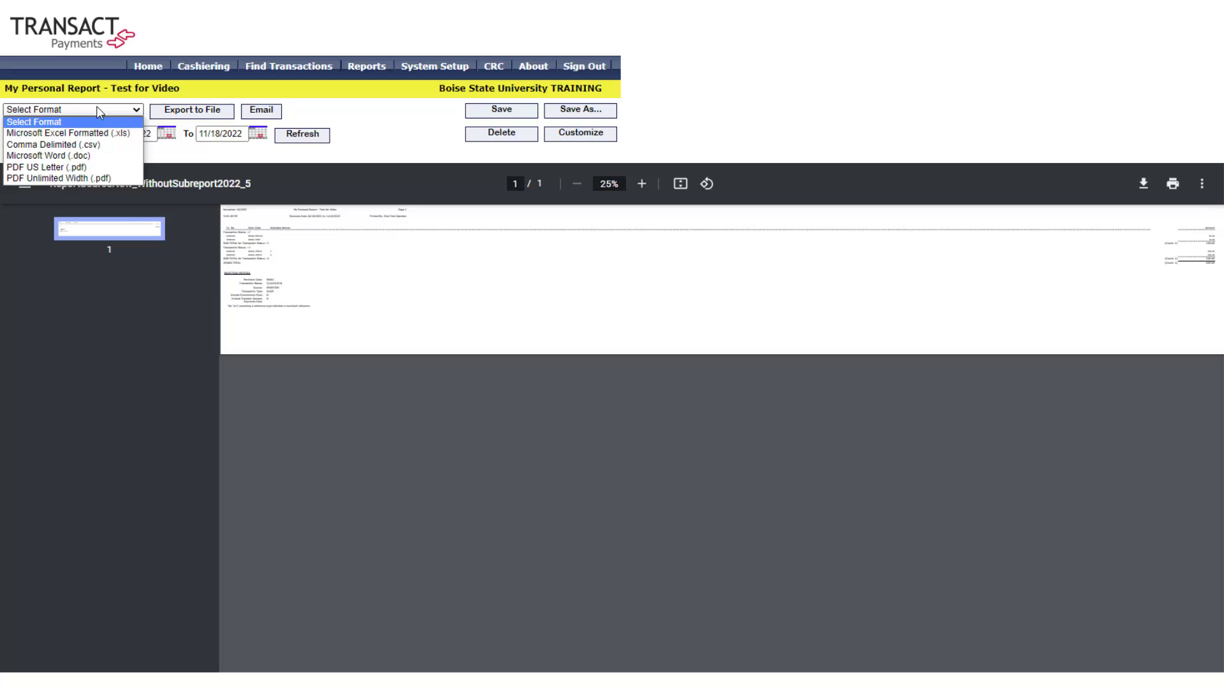
left_click(107, 145)
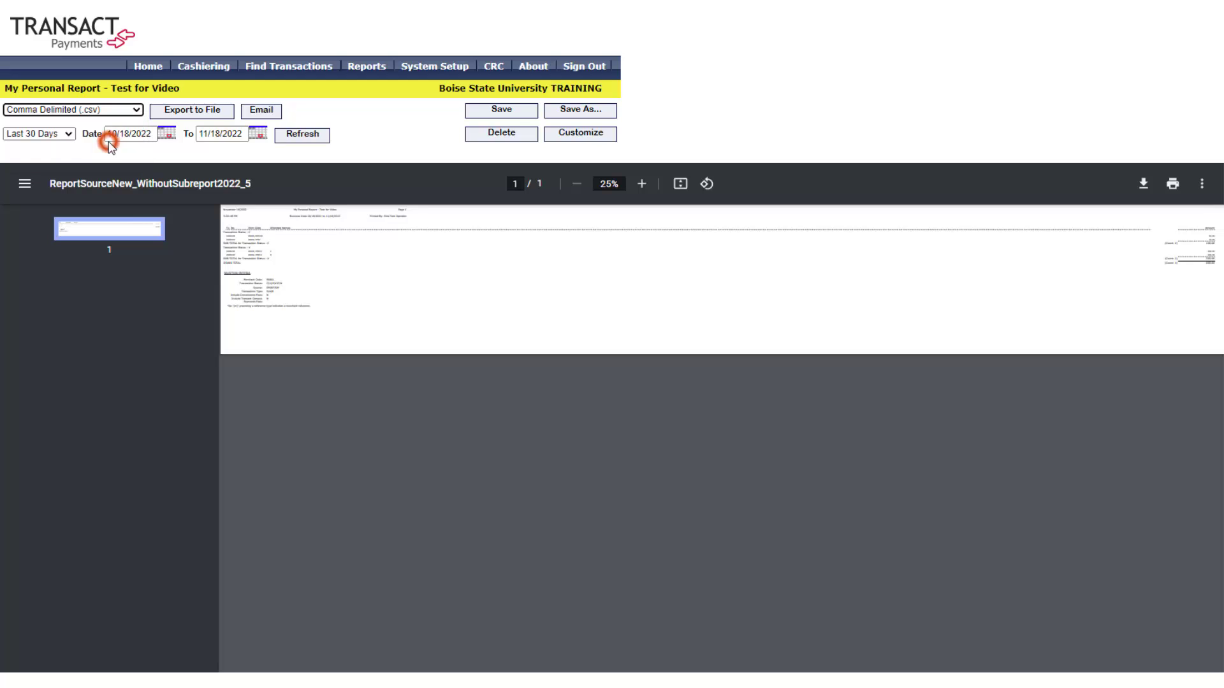
left_click(180, 113)
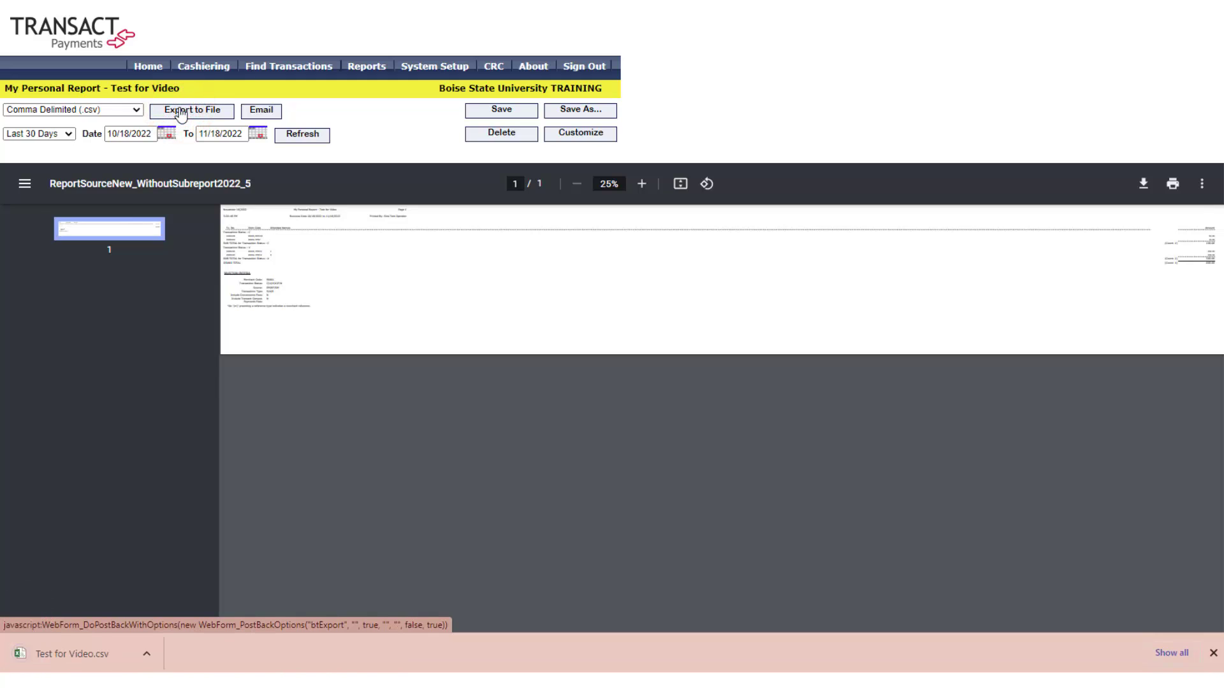